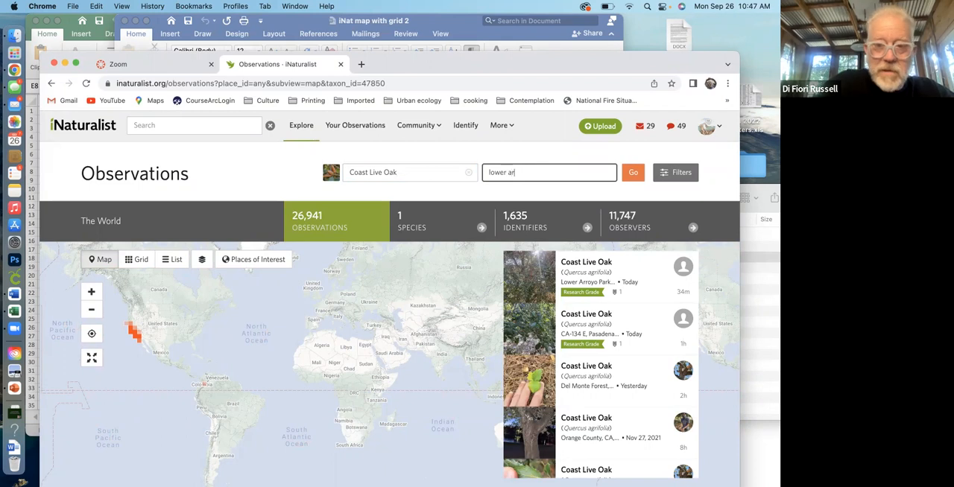
# Search Coast Live Oak observations at lower arroyo park pasadena, then remove the bounding box limit from the results.
pyautogui.write('royo park')
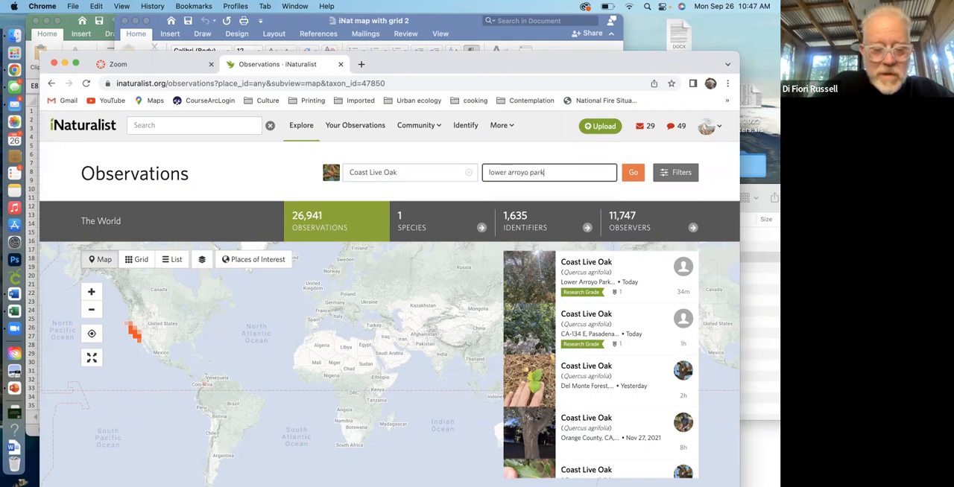
pyautogui.write(' pasadena')
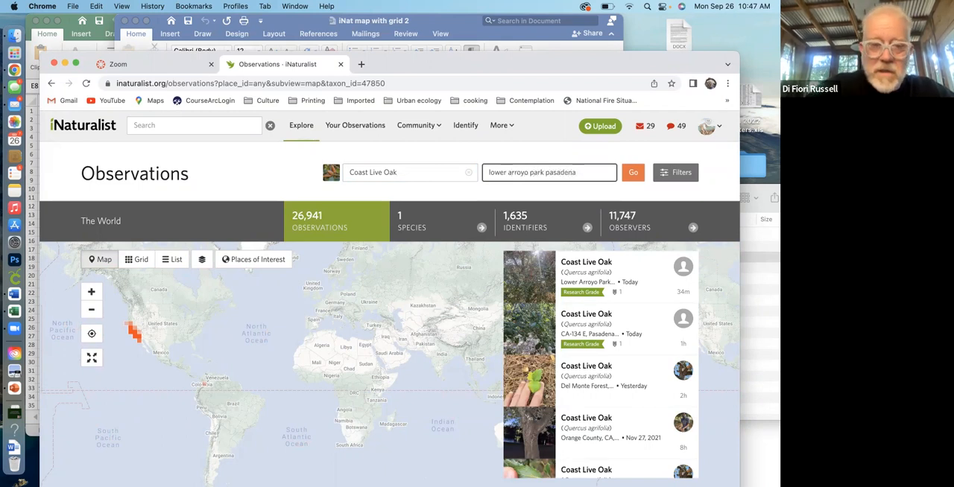
pyautogui.press('Return')
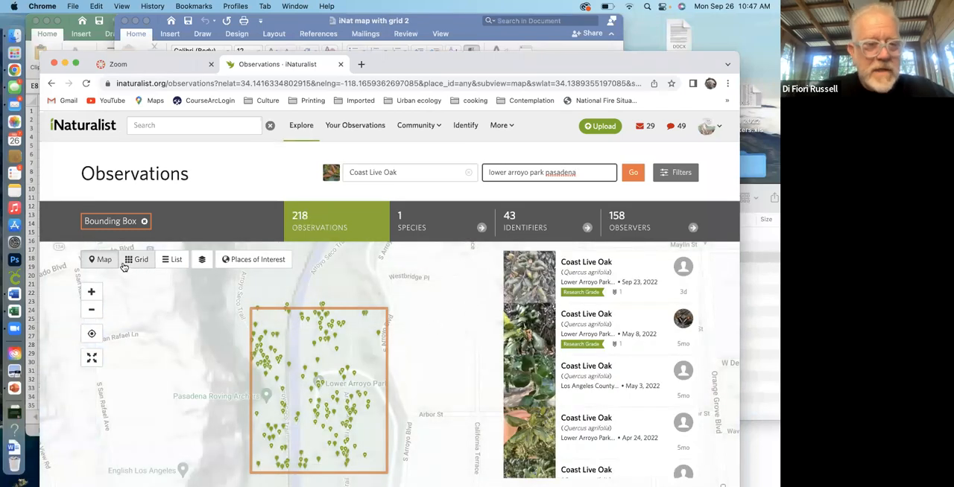
pyautogui.click(143, 221)
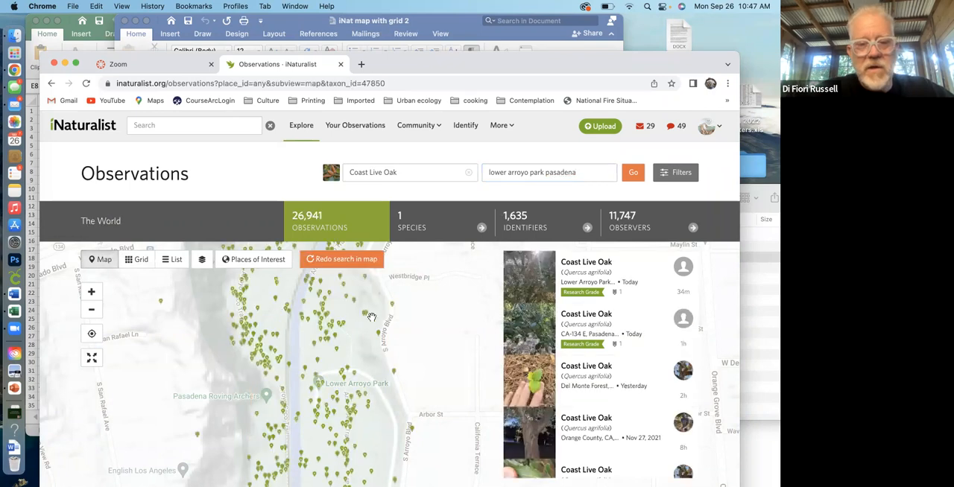
# Expand the observations map to fill the page and capture a screenshot of the oak pins along the arroyo around the river channel.
pyautogui.moveTo(406, 318); pyautogui.dragTo(413, 391)
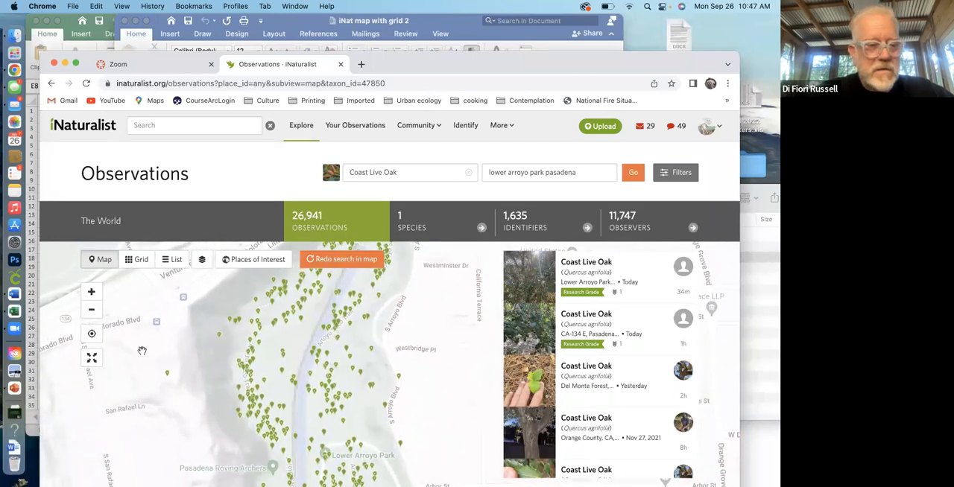
pyautogui.click(92, 359)
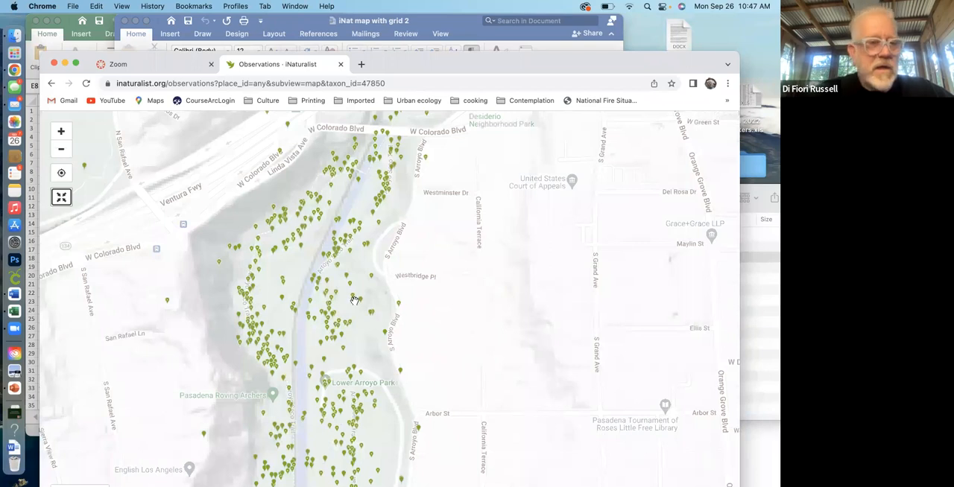
pyautogui.click(61, 131)
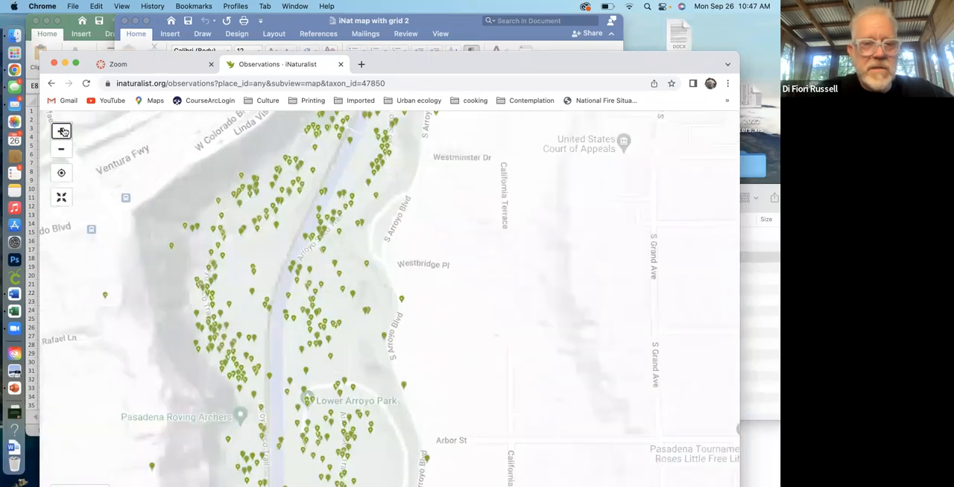
pyautogui.moveTo(438, 240); pyautogui.dragTo(441, 256)
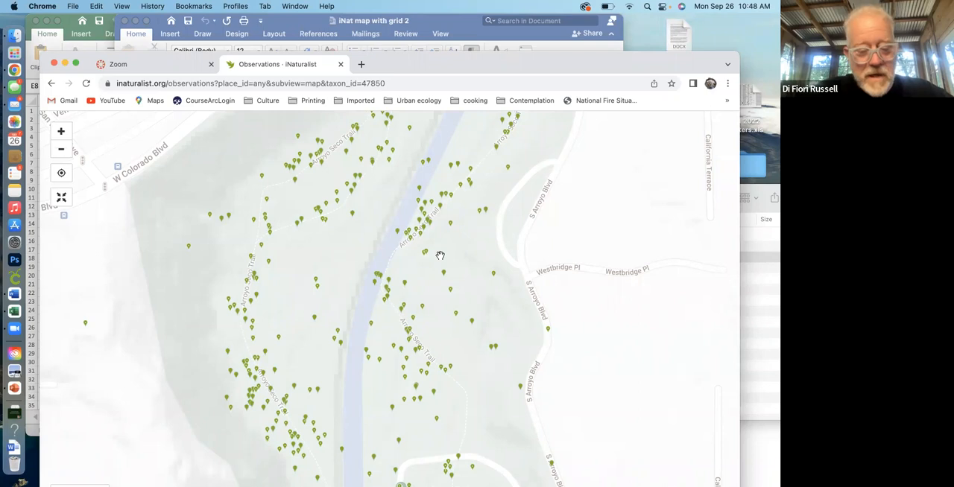
pyautogui.press('super+shift+4')
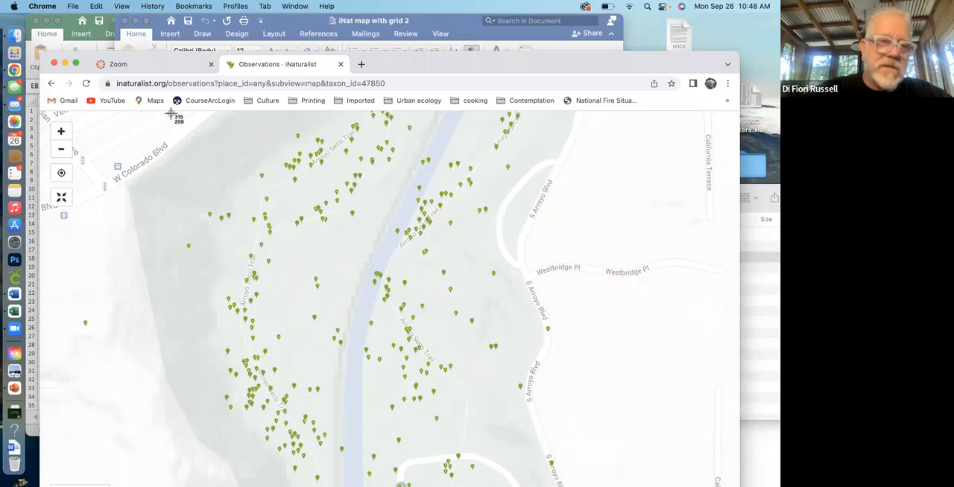
pyautogui.moveTo(172, 115); pyautogui.dragTo(582, 469)
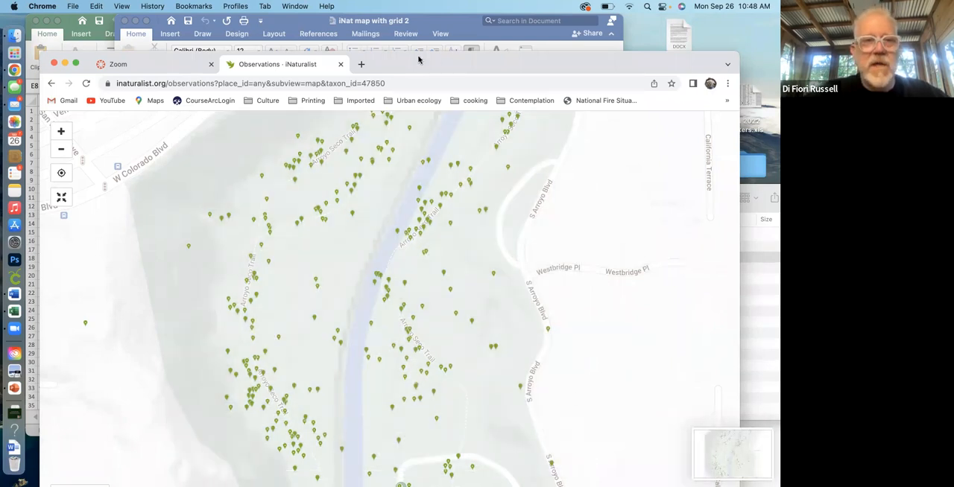
# Move the browser and the iNat map with grid 2 window aside, then bring Word's Document10 forward and widen its window.
pyautogui.moveTo(418, 60); pyautogui.dragTo(471, 133)
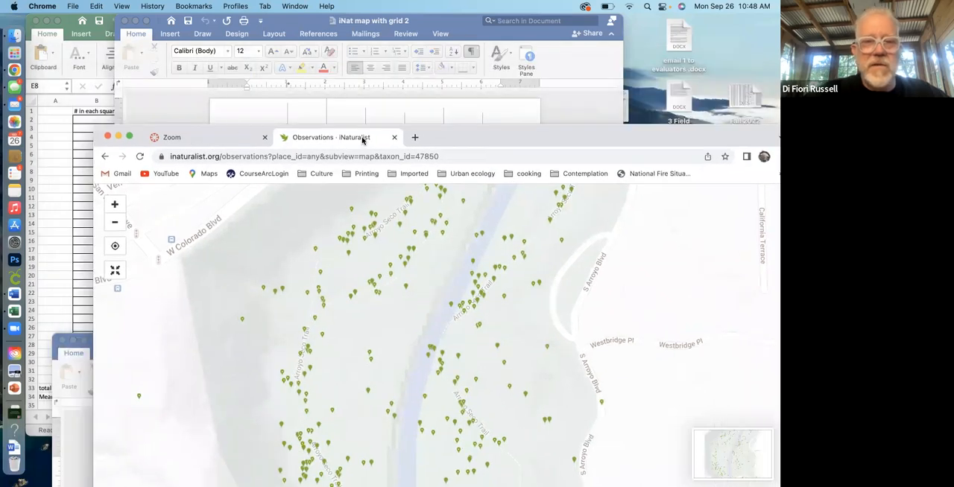
pyautogui.moveTo(472, 139); pyautogui.dragTo(635, 480)
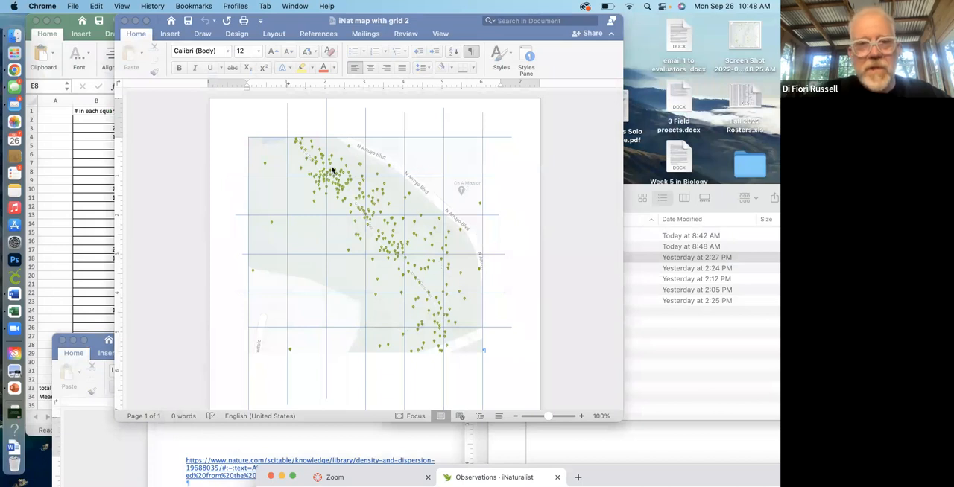
pyautogui.moveTo(474, 31); pyautogui.dragTo(390, 24)
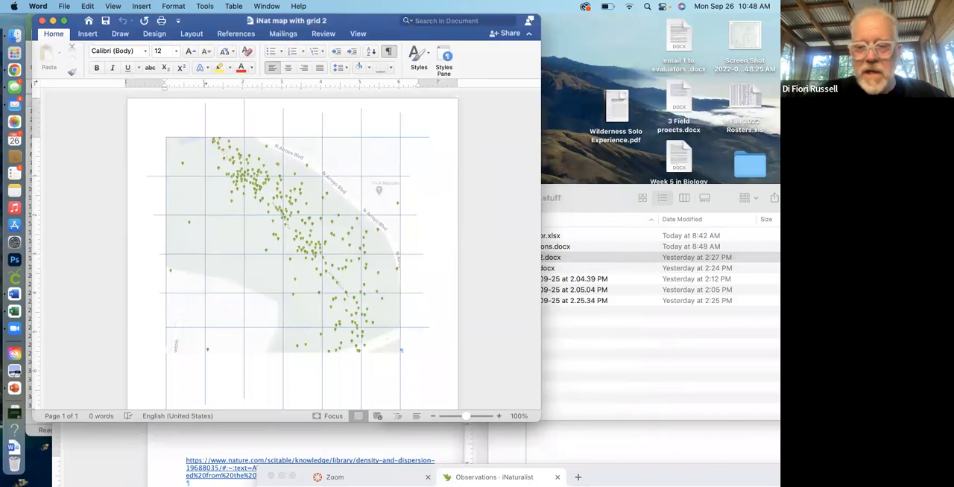
pyautogui.click(597, 444)
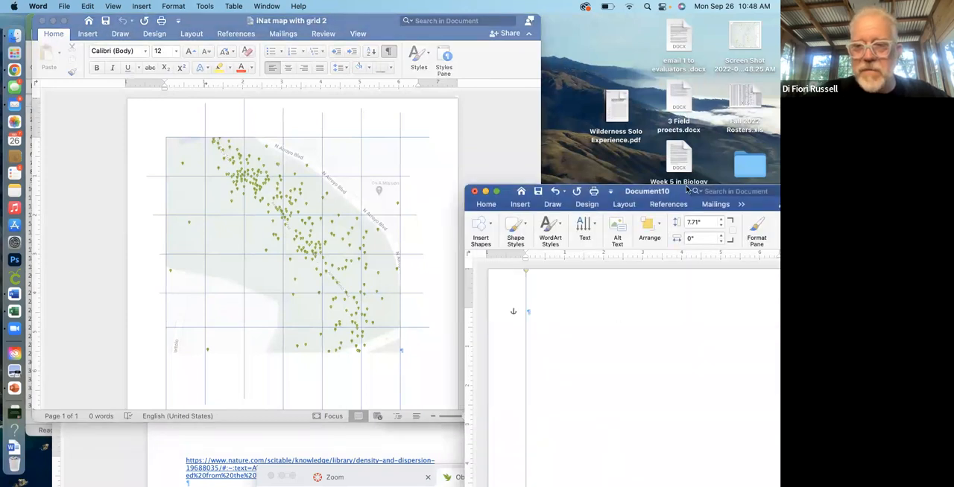
pyautogui.moveTo(680, 198); pyautogui.dragTo(428, 55)
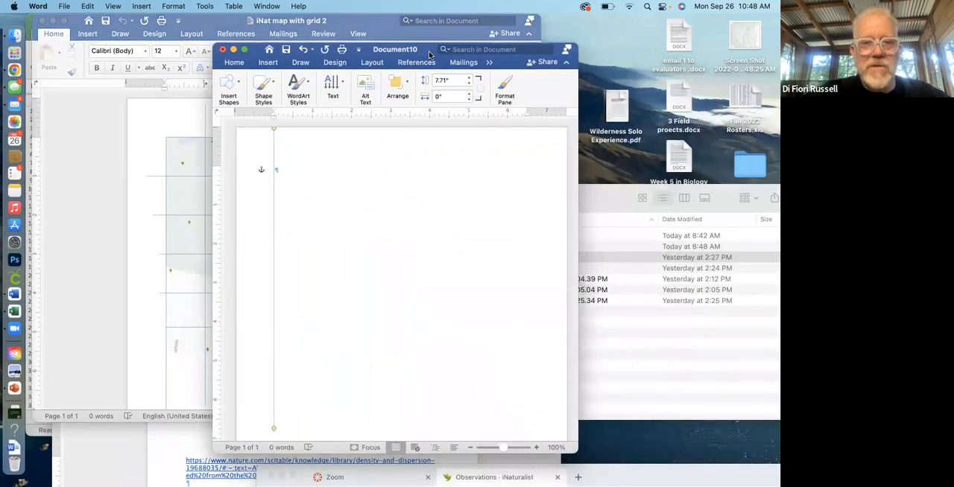
pyautogui.click(233, 63)
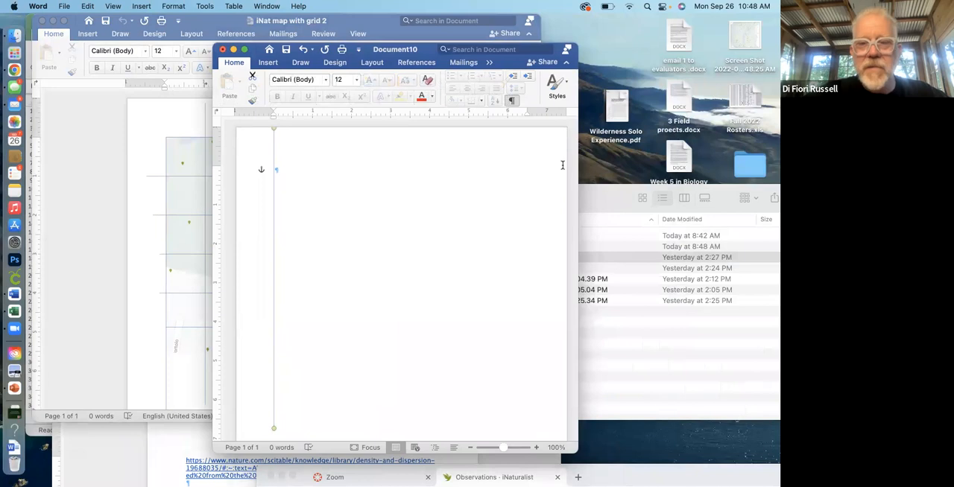
pyautogui.moveTo(576, 451); pyautogui.dragTo(693, 463)
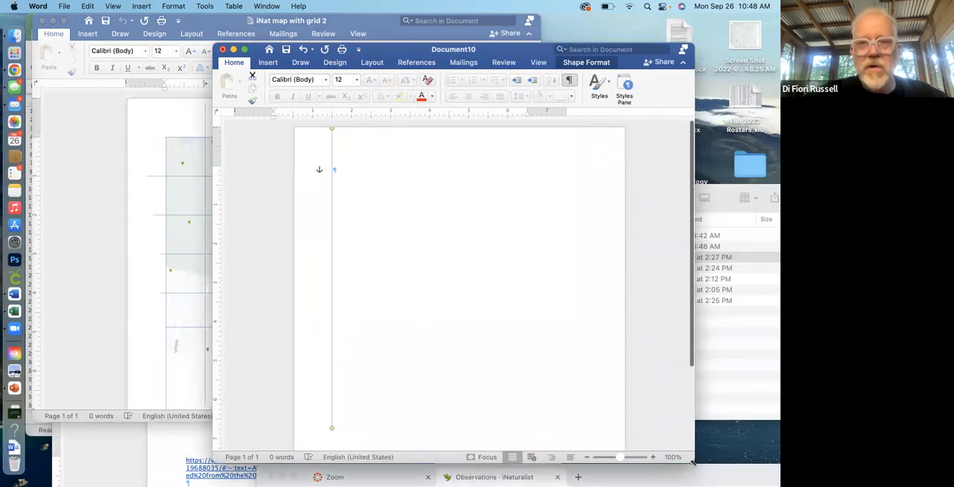
# Draw a straight horizontal line about 7.83" long across the page at the top margin.
pyautogui.click(538, 63)
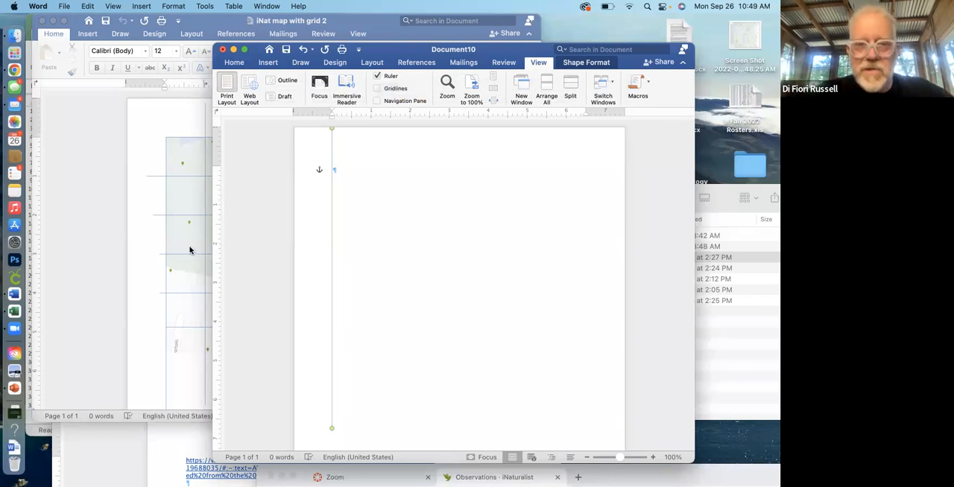
pyautogui.click(301, 62)
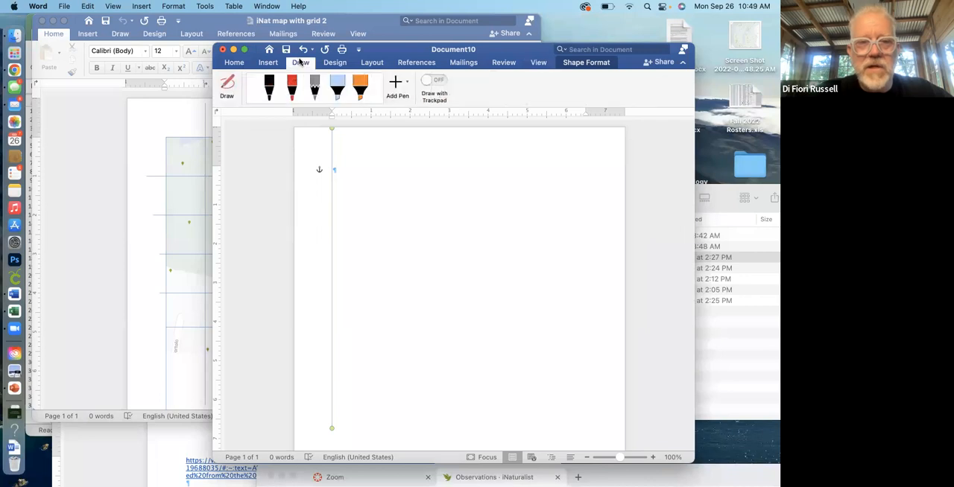
pyautogui.click(300, 62)
pyautogui.click(267, 64)
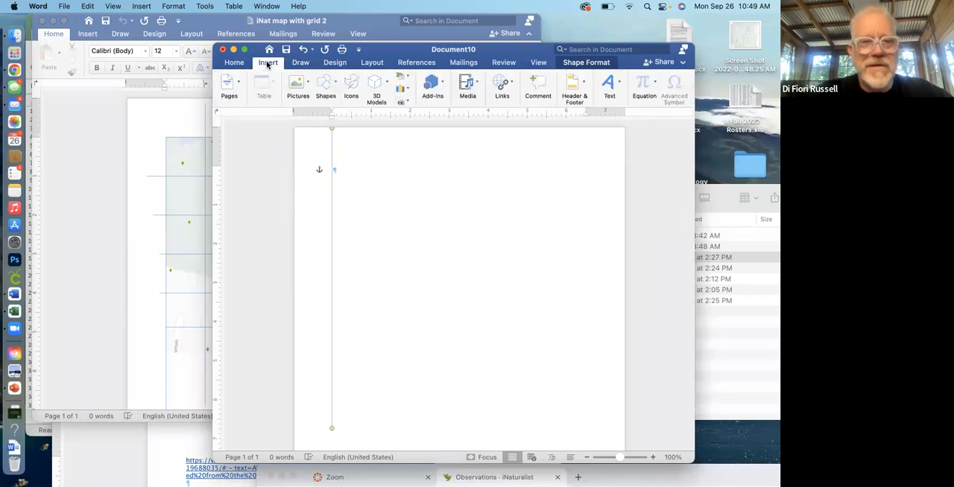
pyautogui.click(322, 82)
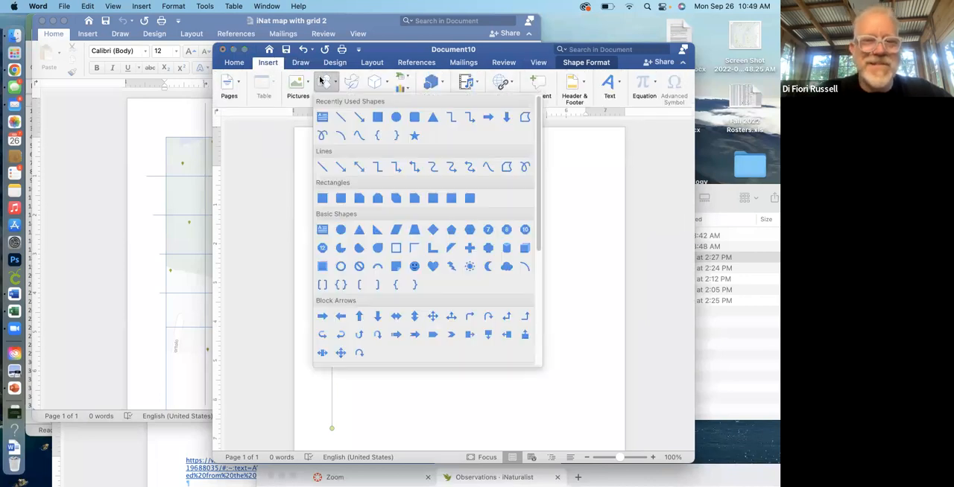
pyautogui.click(337, 117)
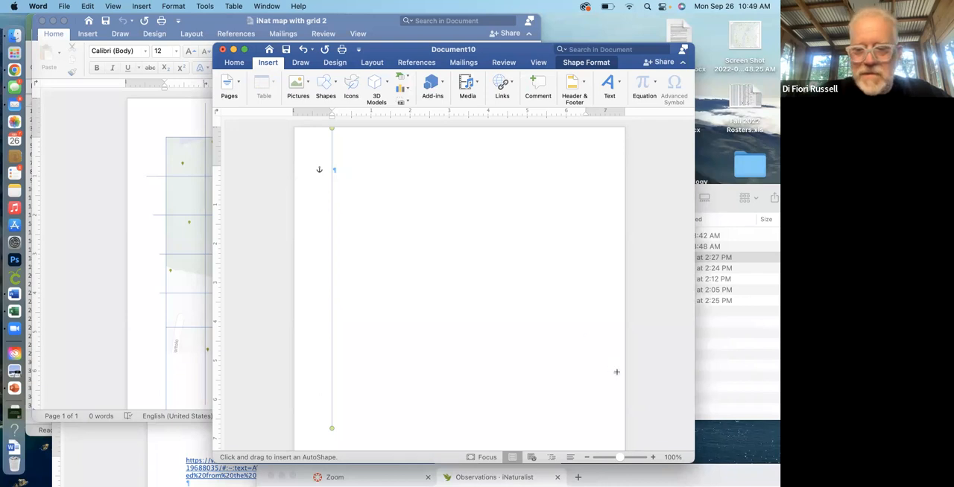
pyautogui.click(652, 458)
pyautogui.click(652, 458)
pyautogui.click(652, 458)
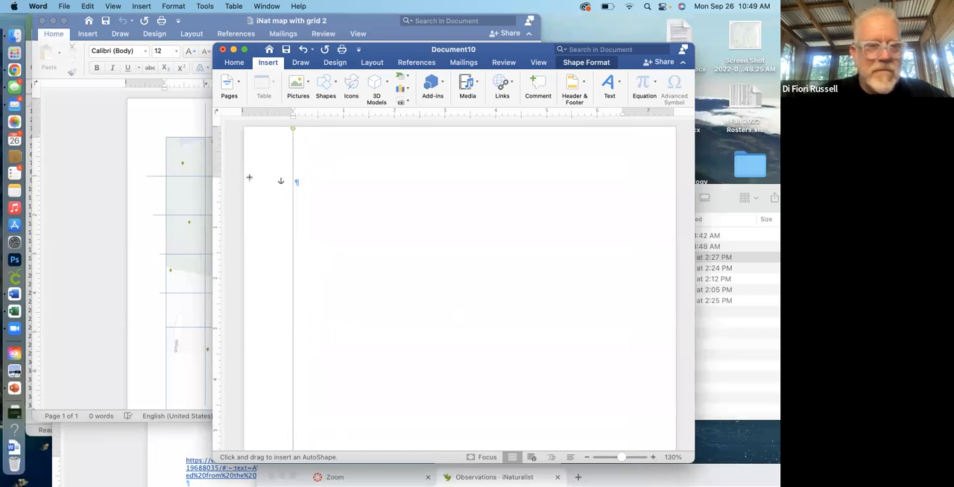
pyautogui.moveTo(249, 178)
pyautogui.mouseDown()
pyautogui.moveTo(513, 184)
pyautogui.moveTo(634, 169)
pyautogui.moveTo(648, 177)
pyautogui.mouseUp()
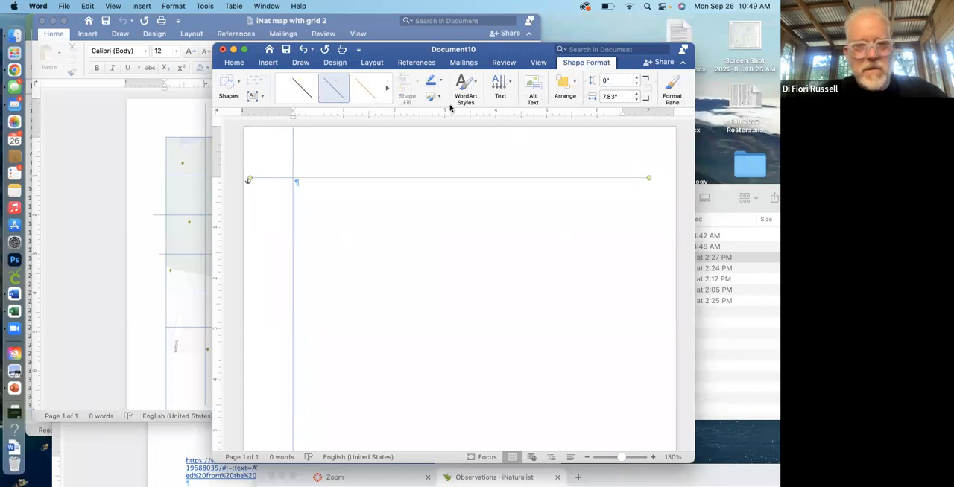
# Duplicate the horizontal line and place the copy about 1" below the original.
pyautogui.press('super+d')
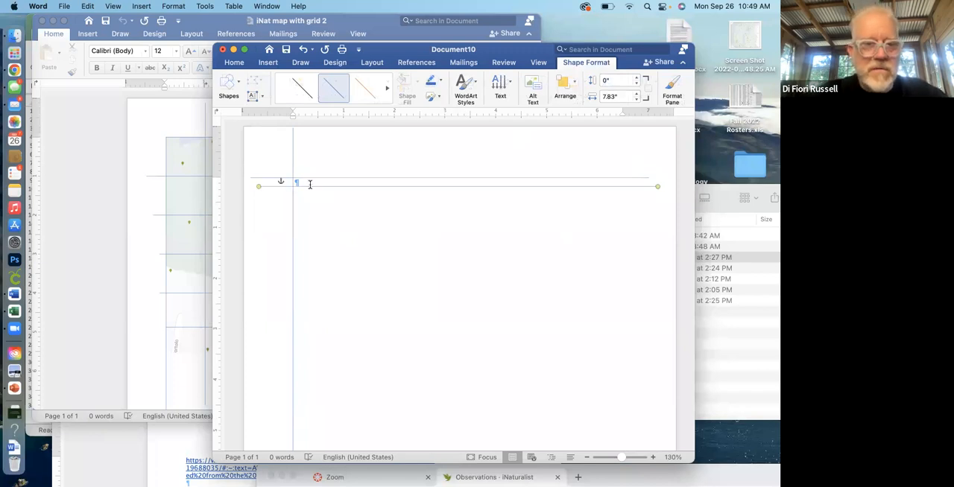
pyautogui.click(269, 191)
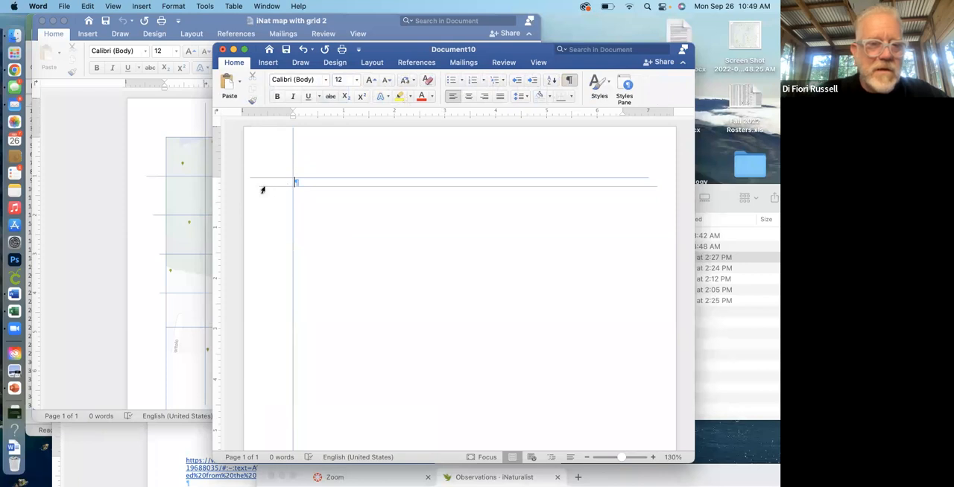
pyautogui.click(262, 188)
pyautogui.moveTo(261, 188); pyautogui.dragTo(260, 229)
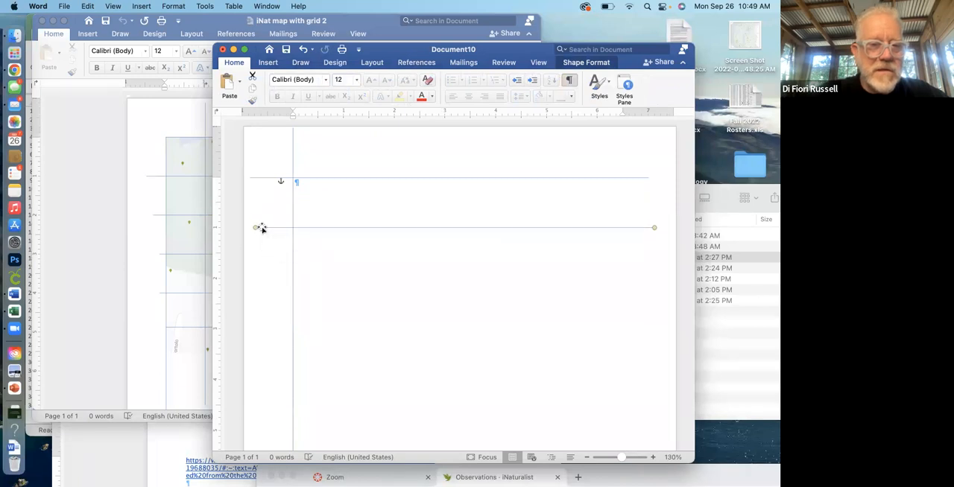
# Draw a straight vertical line about 5.95" long down the page at the 1" ruler mark, crossing both horizontal lines.
pyautogui.click(293, 145)
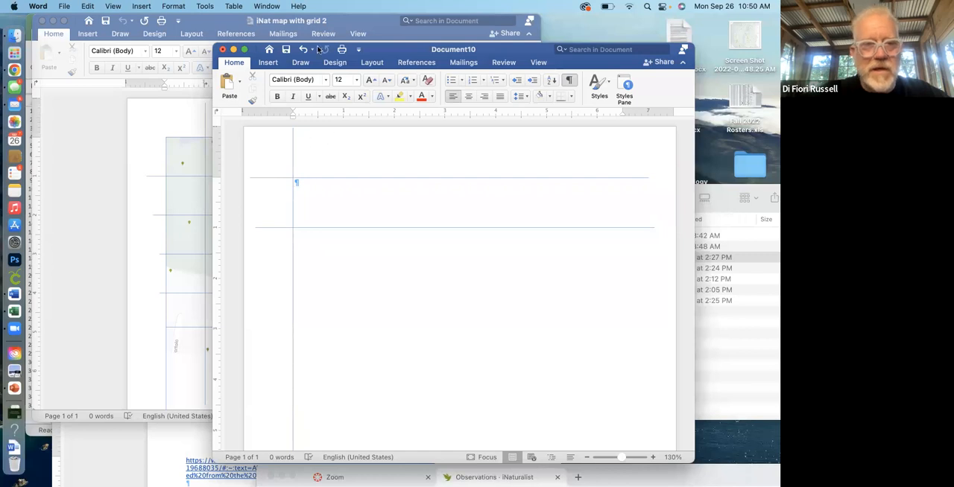
pyautogui.click(273, 64)
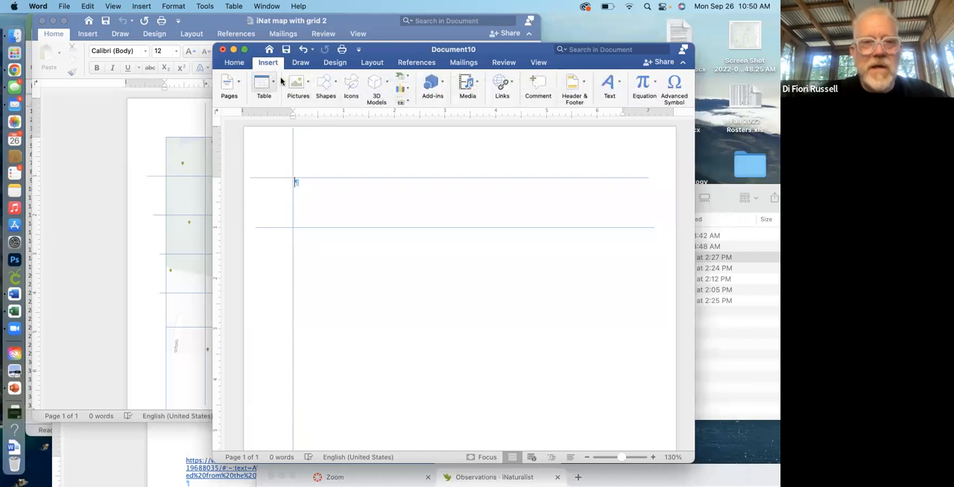
pyautogui.click(324, 87)
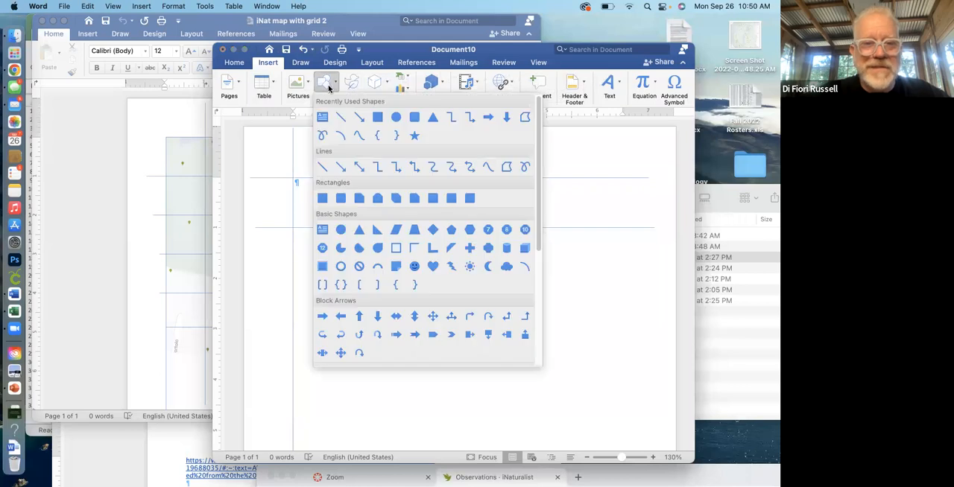
pyautogui.click(340, 118)
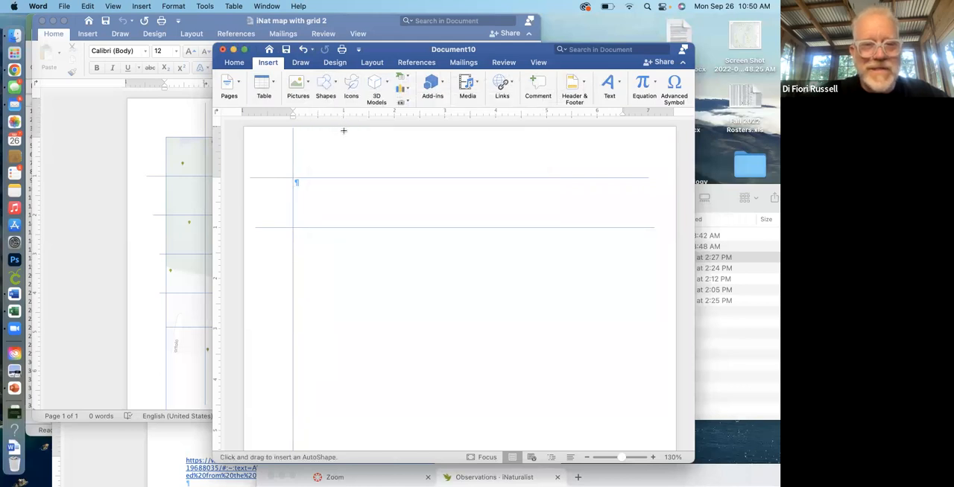
pyautogui.moveTo(343, 131)
pyautogui.mouseDown()
pyautogui.moveTo(334, 313)
pyautogui.moveTo(351, 395)
pyautogui.moveTo(342, 433)
pyautogui.mouseUp()
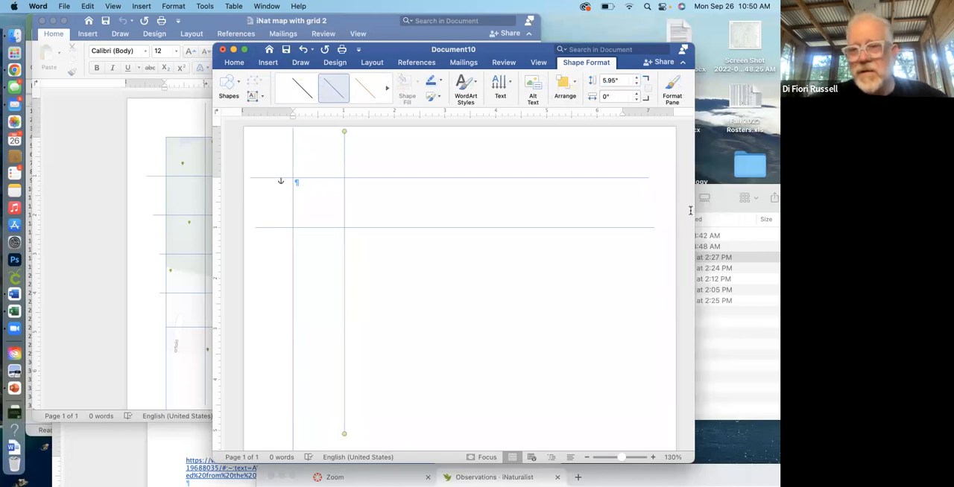
# Insert the map screenshot from the desktop into Document10 beneath the grid lines and return to the document.
pyautogui.moveTo(726, 194); pyautogui.dragTo(410, 271)
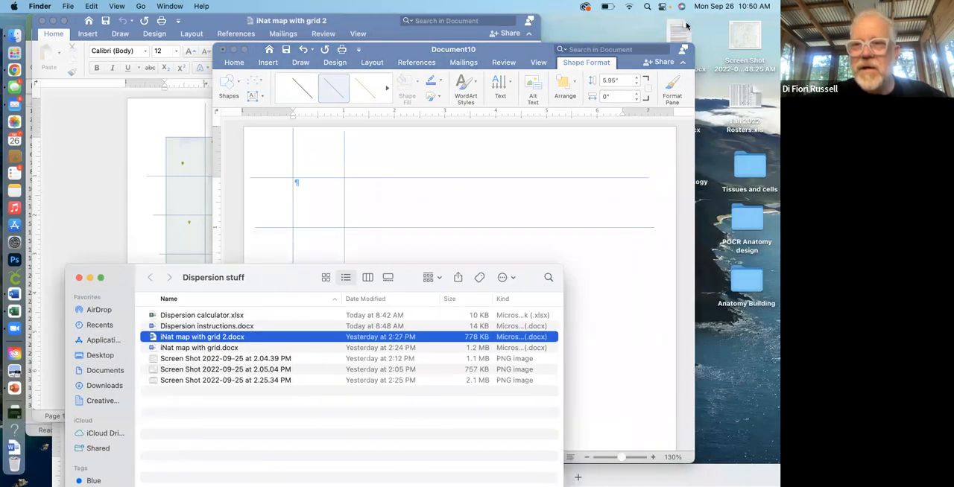
pyautogui.moveTo(745, 36); pyautogui.dragTo(413, 220)
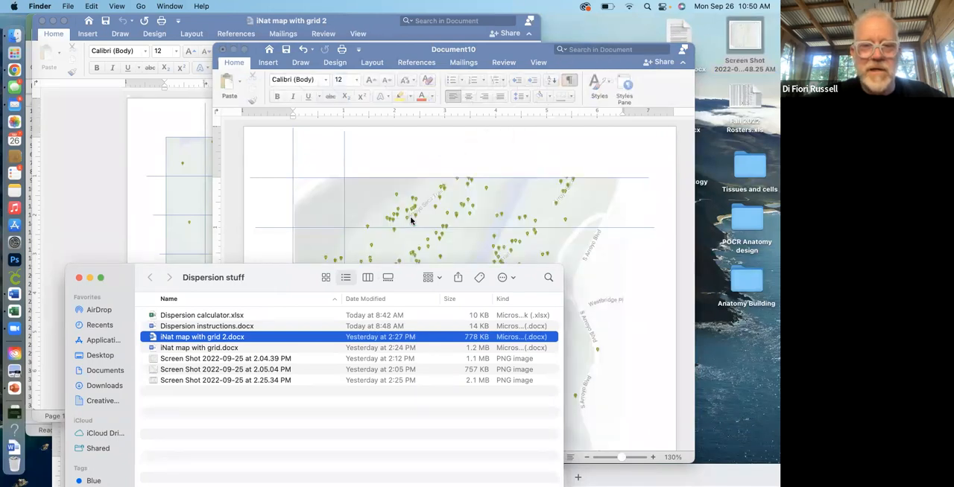
pyautogui.click(322, 157)
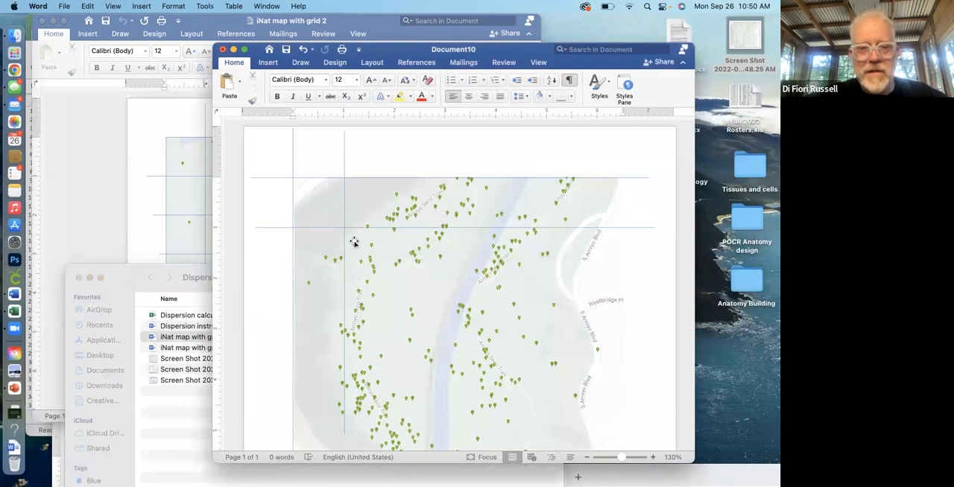
# Close Document10 and move the iNat map with grid 2 window aside to uncover the dispersion spreadsheet.
pyautogui.click(460, 306)
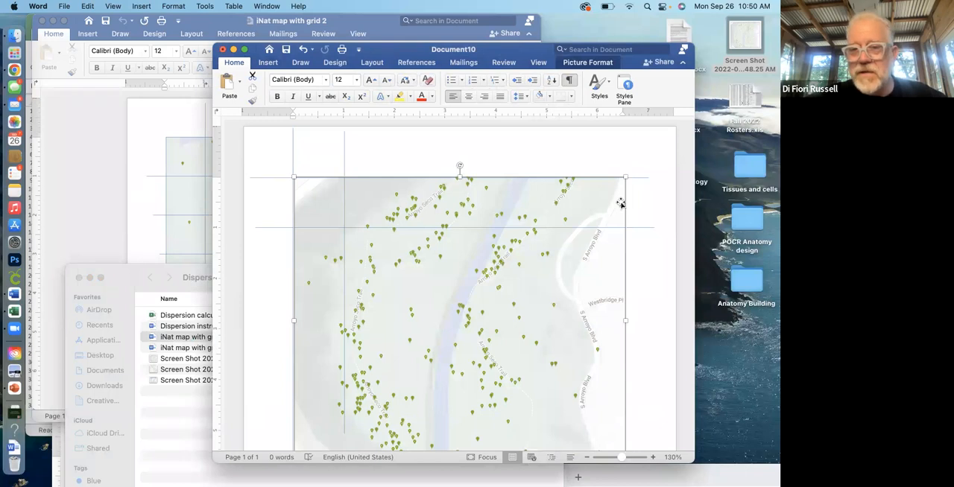
pyautogui.click(222, 51)
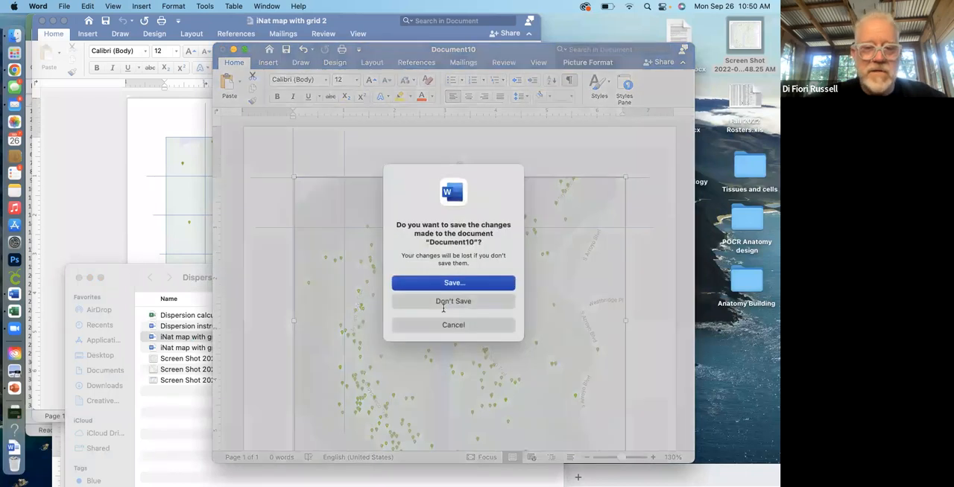
pyautogui.click(447, 301)
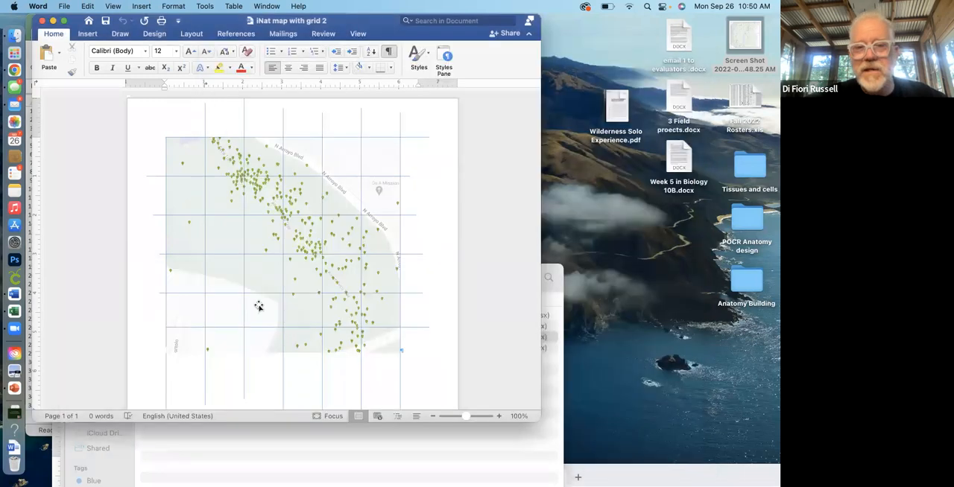
pyautogui.moveTo(442, 32); pyautogui.dragTo(682, 32)
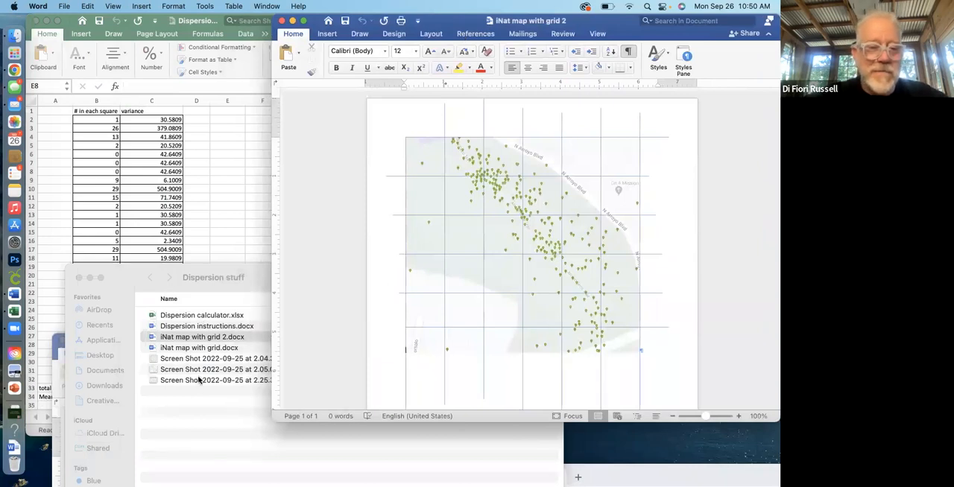
# Open Dispersion instructions.docx from the Dispersion stuff folder, read its mean and variance method, and return to the gridded map.
pyautogui.click(606, 476)
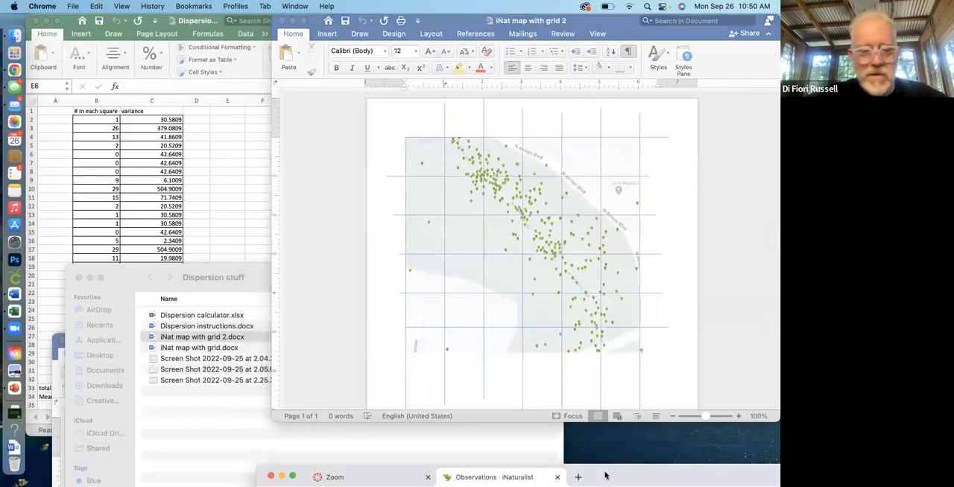
pyautogui.click(60, 434)
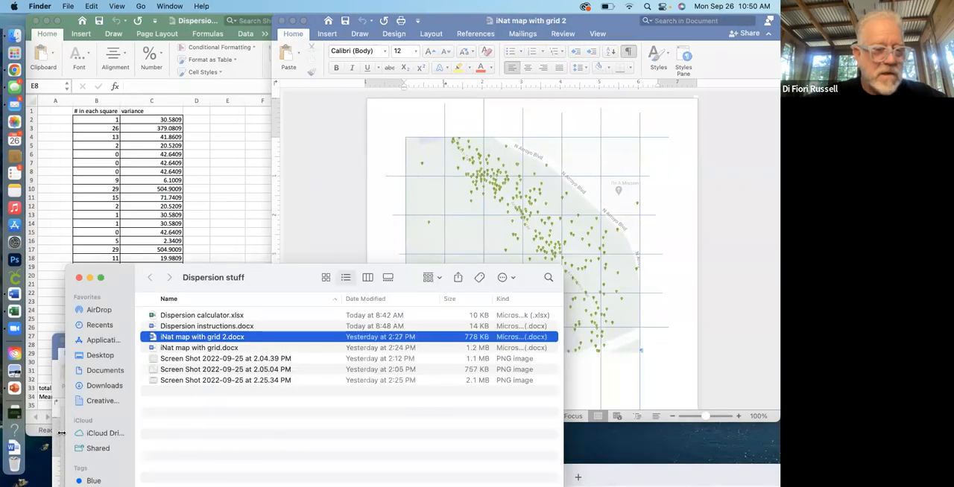
pyautogui.doubleClick(217, 327)
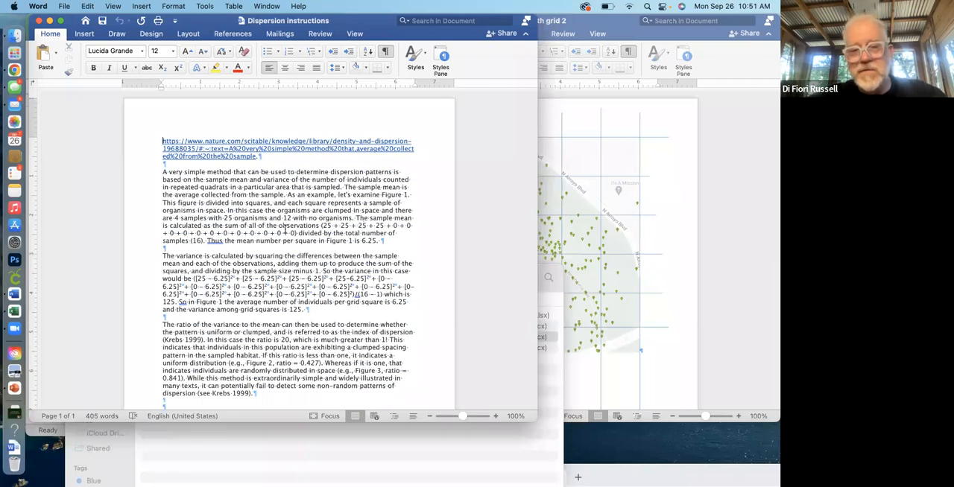
pyautogui.click(565, 215)
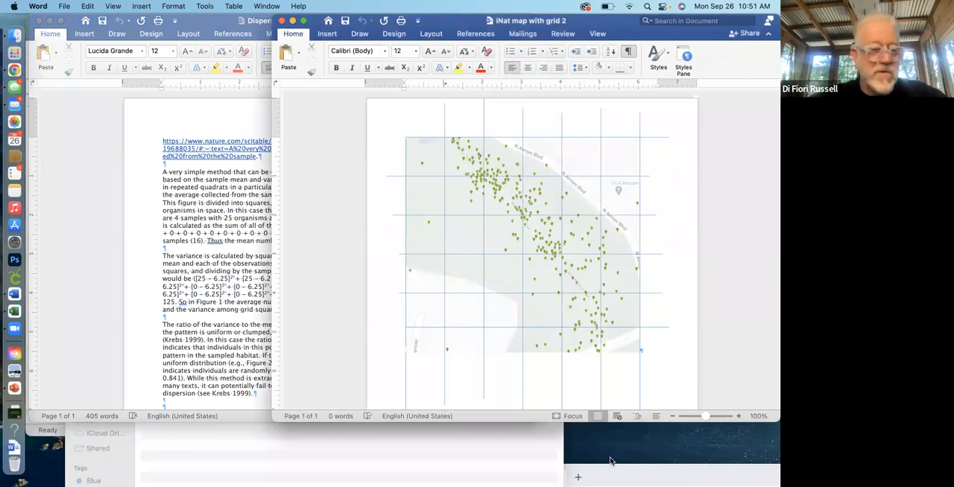
# Switch between the map, the instructions and the Dispersion calculator in Excel, and examine the calculator's square counts, totals and mean.
pyautogui.click(15, 312)
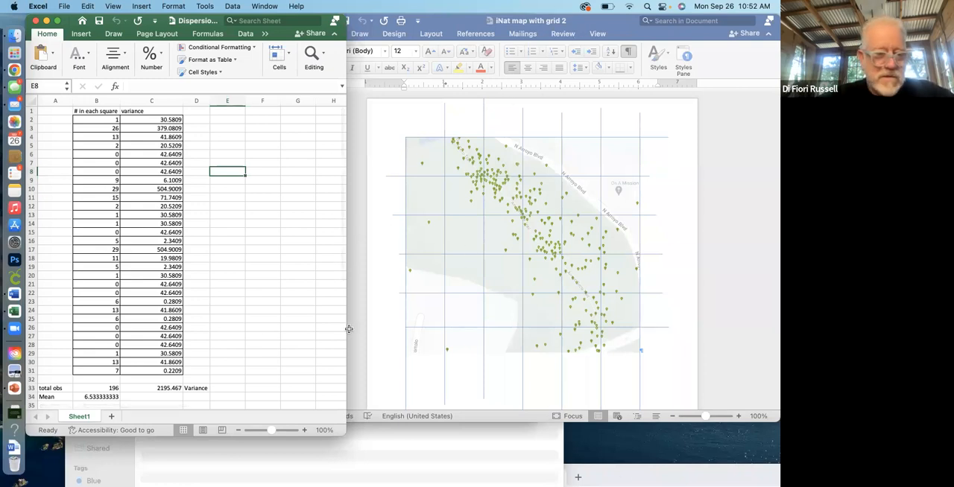
pyautogui.click(15, 294)
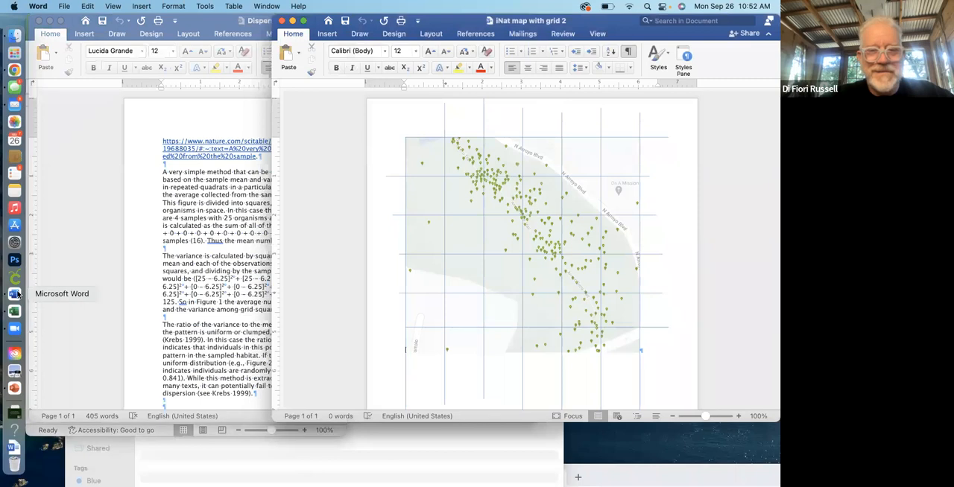
pyautogui.click(165, 275)
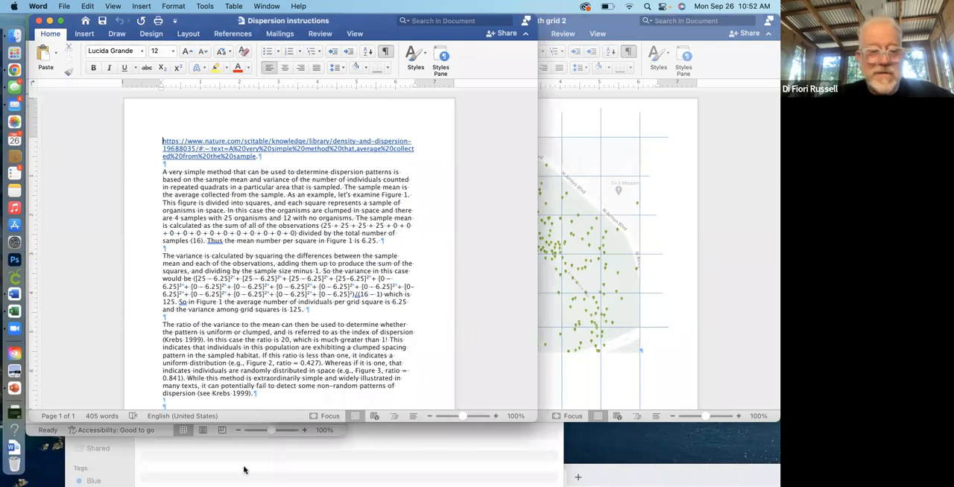
pyautogui.click(140, 431)
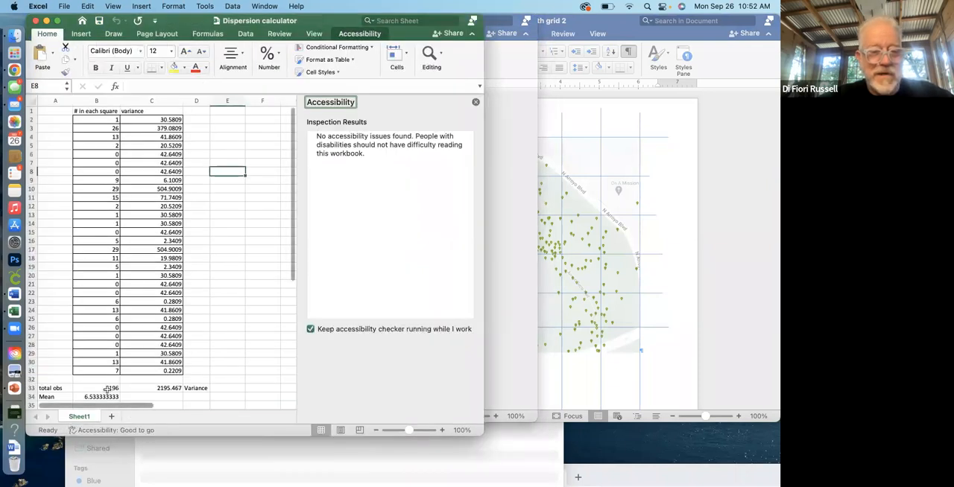
pyautogui.scroll(-2, 113, 375)
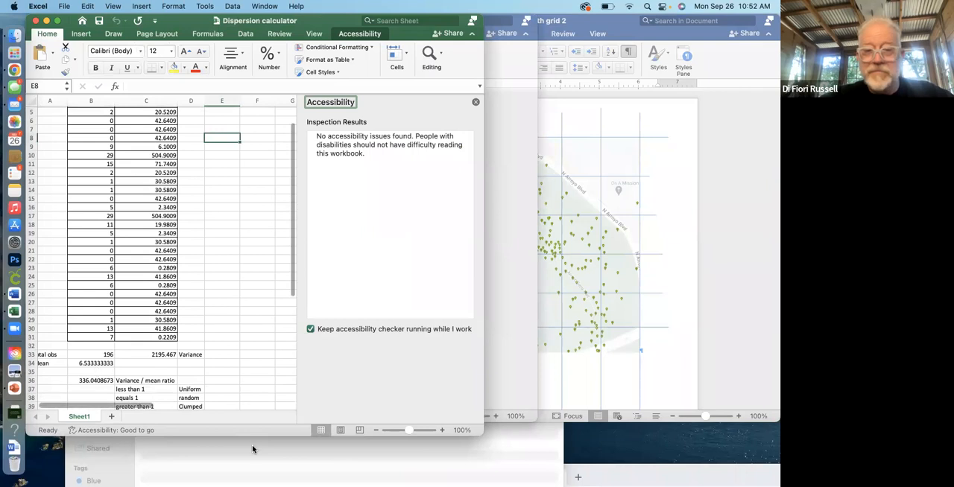
# Compare the variance explanation in Dispersion instructions with the variance formula in cell C2 of the Dispersion calculator.
pyautogui.click(505, 388)
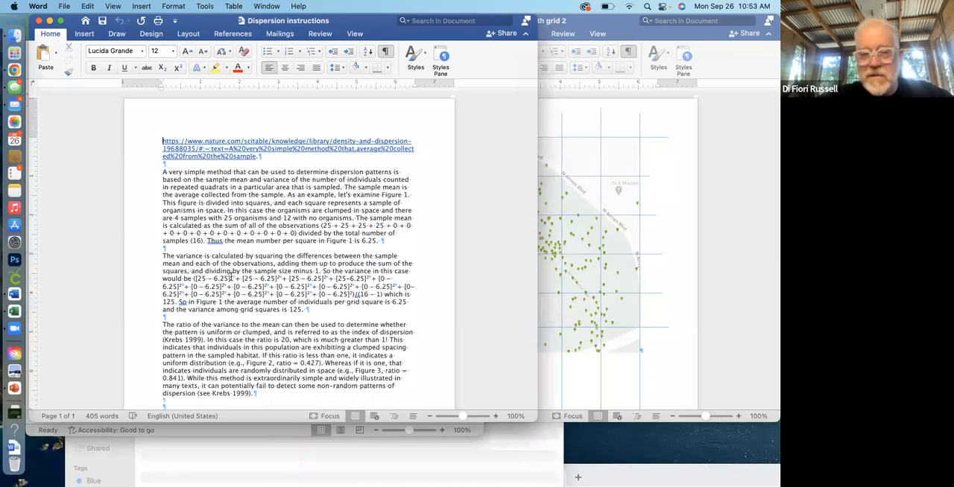
pyautogui.click(280, 433)
pyautogui.scroll(5, 142, 141)
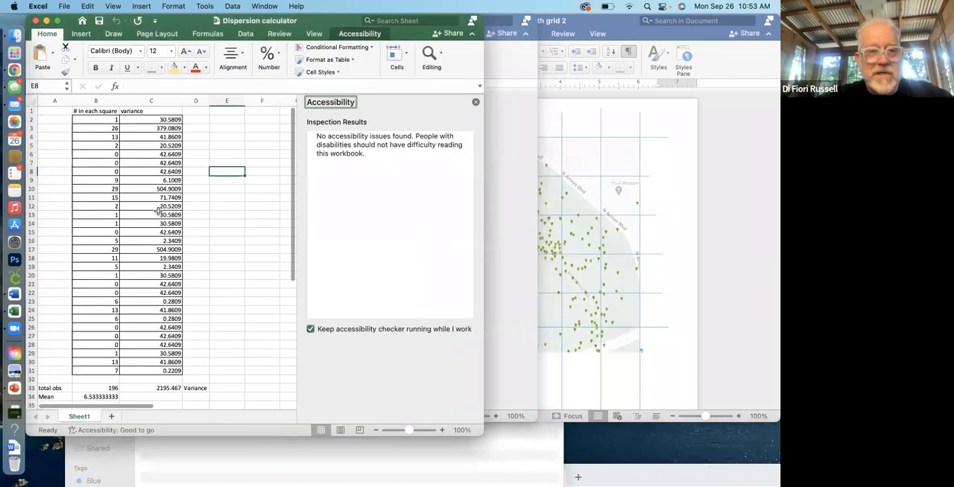
pyautogui.click(149, 121)
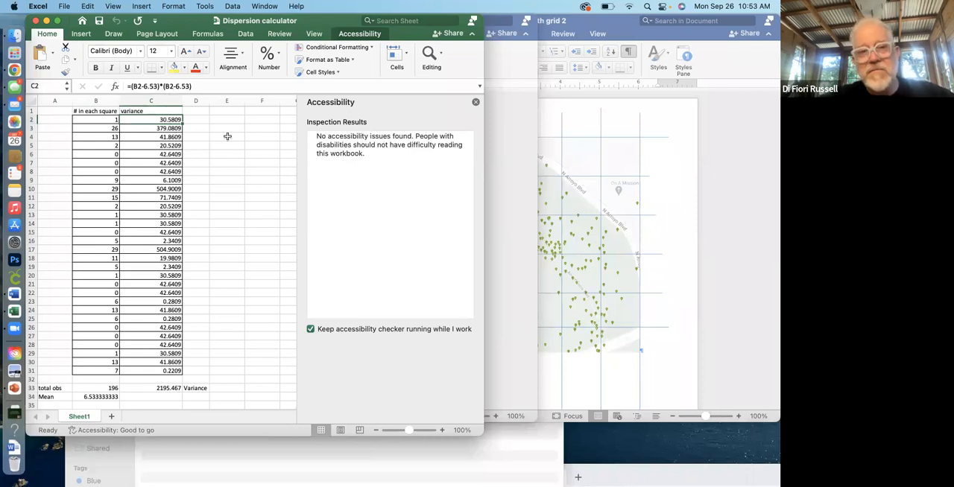
# Examine the variance/mean ratio and its uniform, random and clumped criteria, and compare them with the instructions and the gridded map.
pyautogui.click(494, 276)
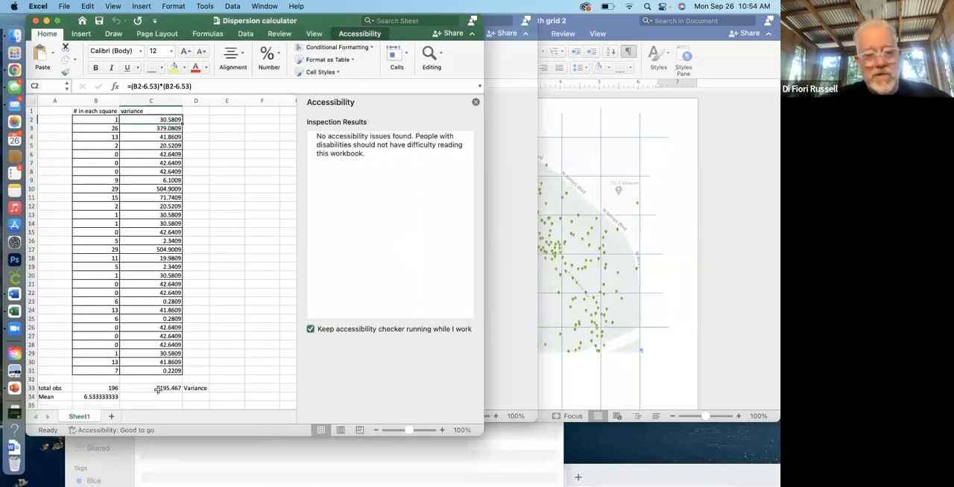
pyautogui.scroll(-3, 215, 379)
pyautogui.scroll(-1, 216, 378)
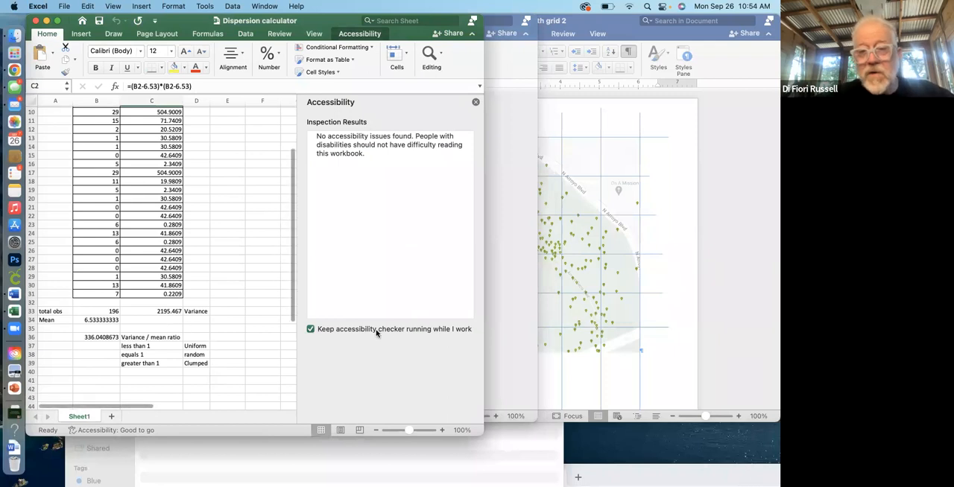
pyautogui.click(511, 298)
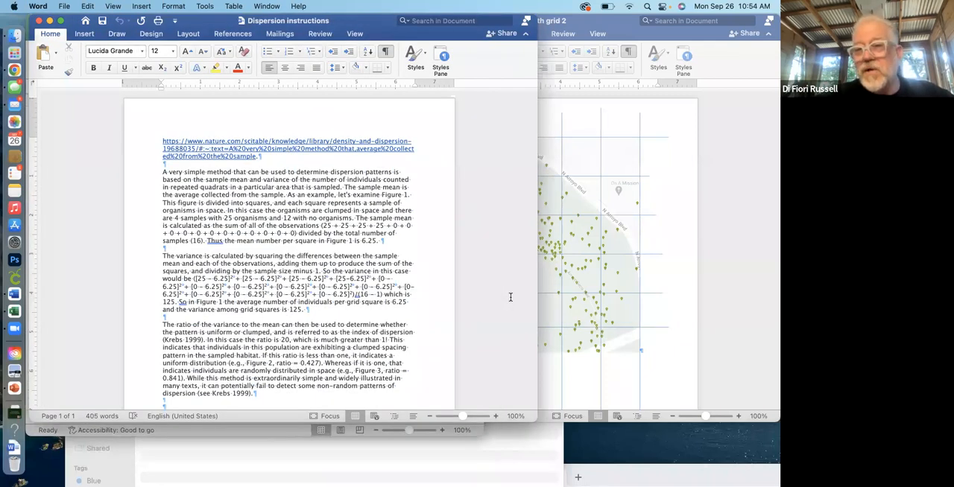
pyautogui.click(582, 304)
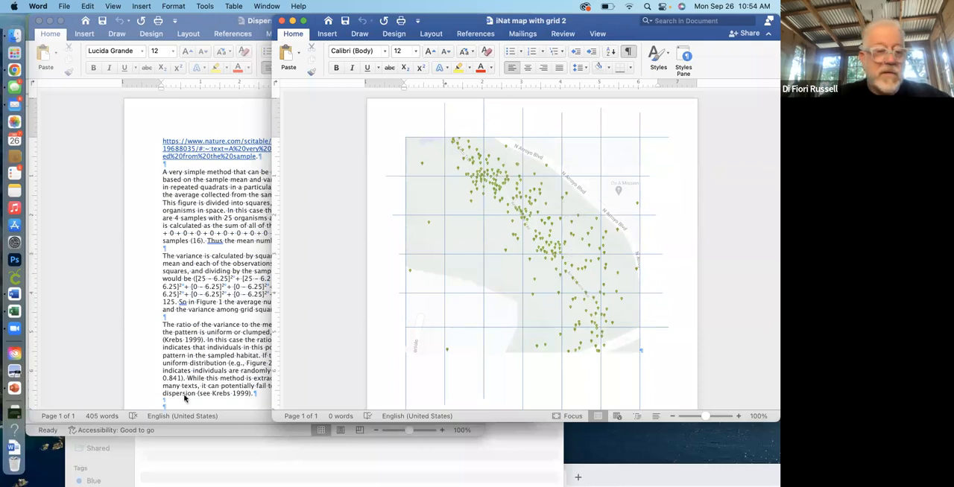
# Return to the Dispersion calculator, review the counts and ratio, and close the accessibility inspection results.
pyautogui.click(162, 431)
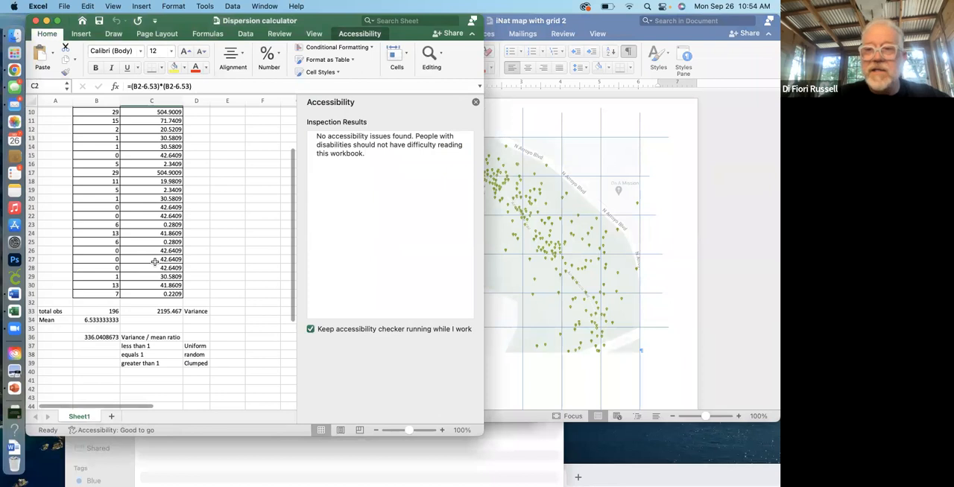
pyautogui.scroll(5, 155, 260)
pyautogui.scroll(-3, 155, 261)
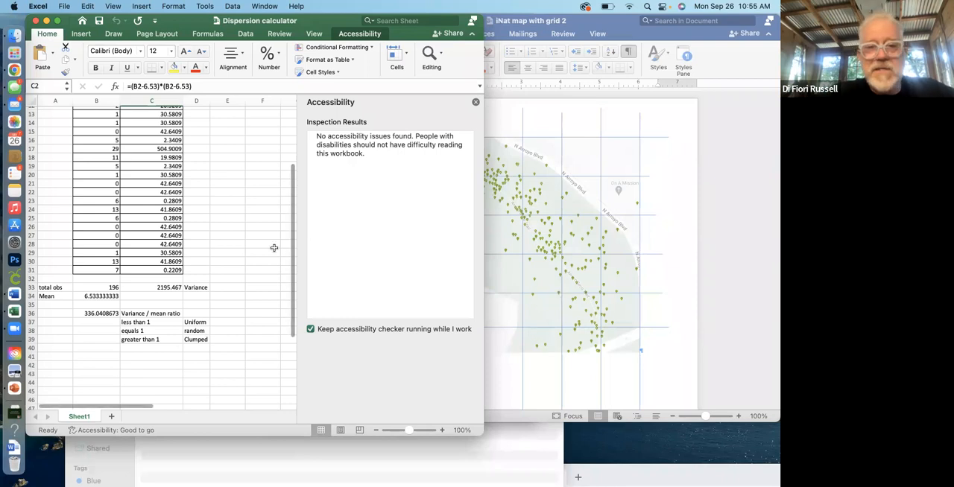
pyautogui.click(476, 105)
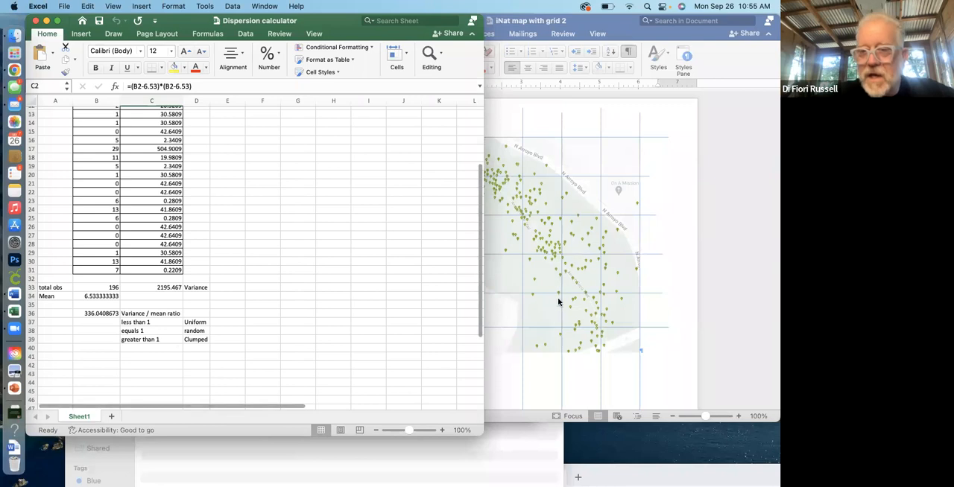
pyautogui.scroll(5, 377, 236)
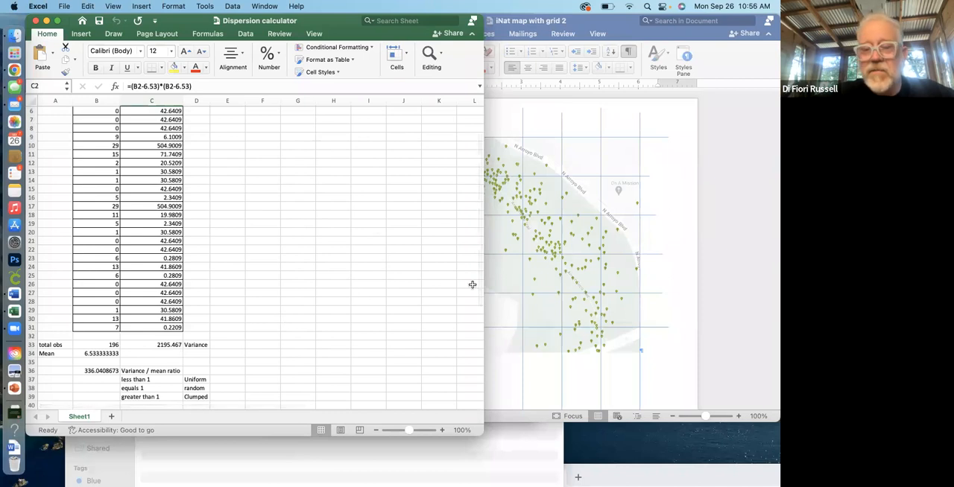
# Reposition the iNat map with grid 2 window so the calculator's count and variance columns stay uncovered, and return to the calculator.
pyautogui.click(509, 285)
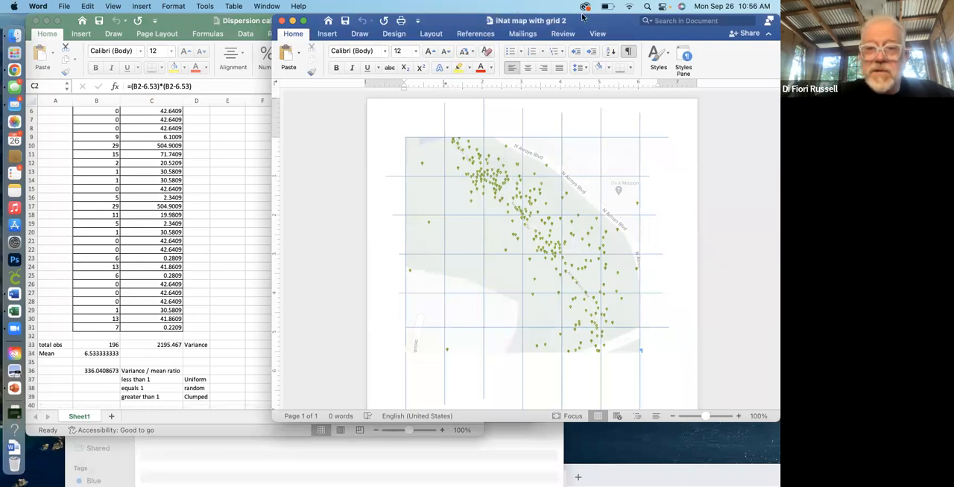
pyautogui.moveTo(582, 15); pyautogui.dragTo(442, 15)
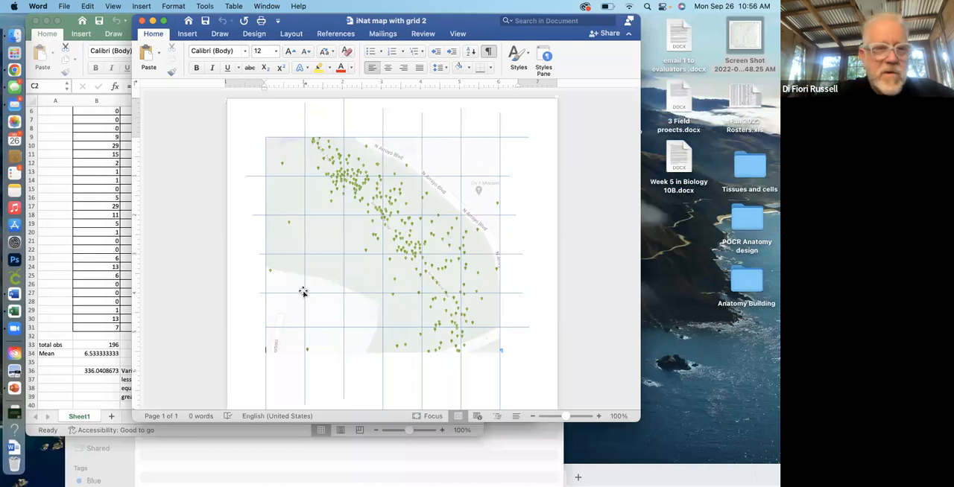
pyautogui.moveTo(477, 33); pyautogui.dragTo(574, 104)
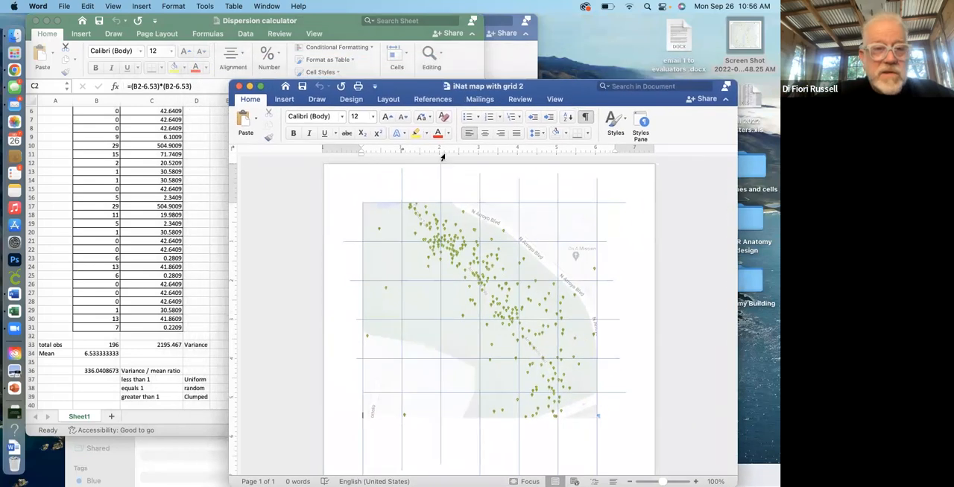
pyautogui.click(219, 263)
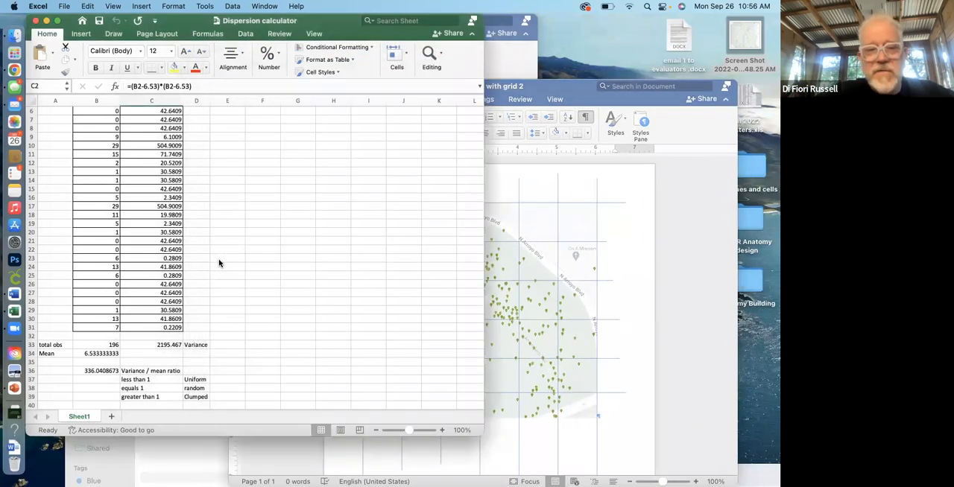